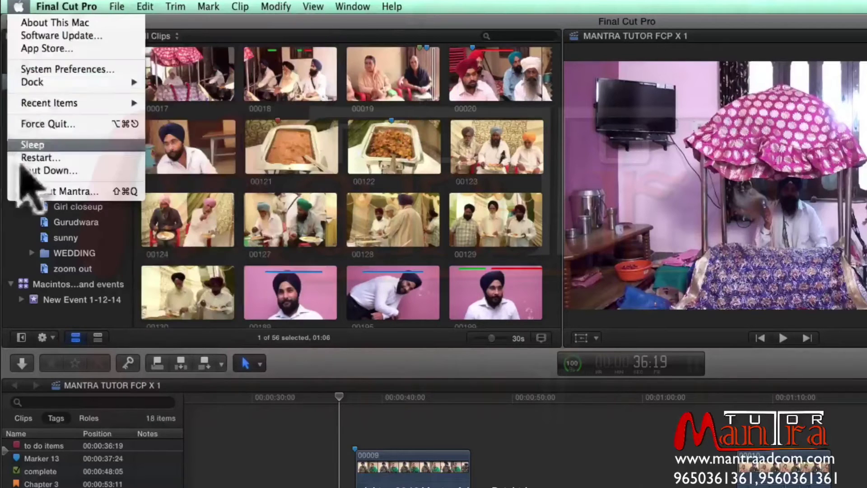
Select the FCP X EVENTS event and look through its existing projects in the browser.
click(66, 97)
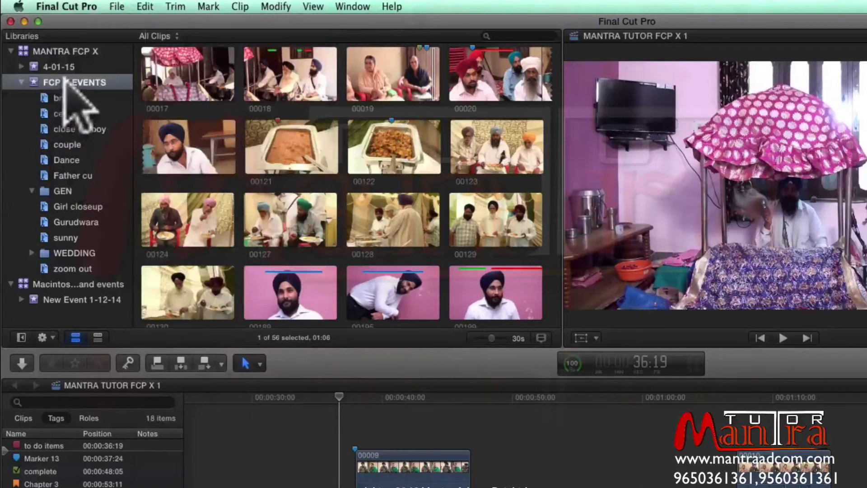
click(103, 81)
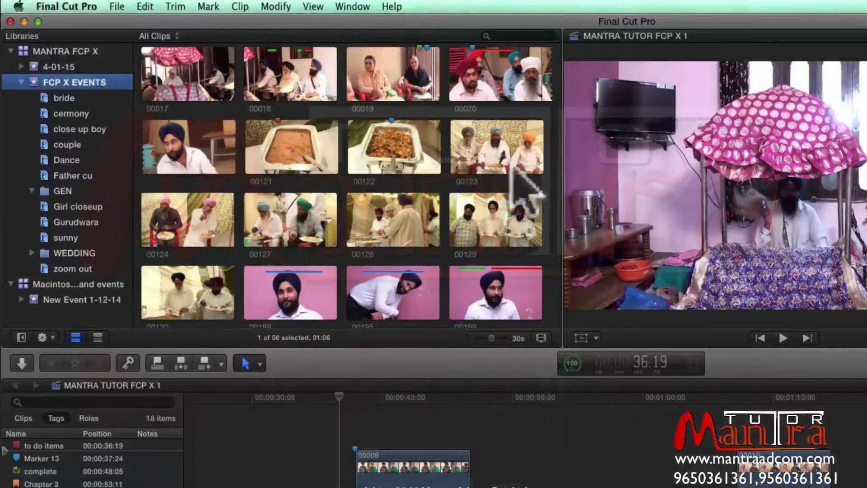
scroll(402, 192, down, 5)
scroll(407, 204, up, 10)
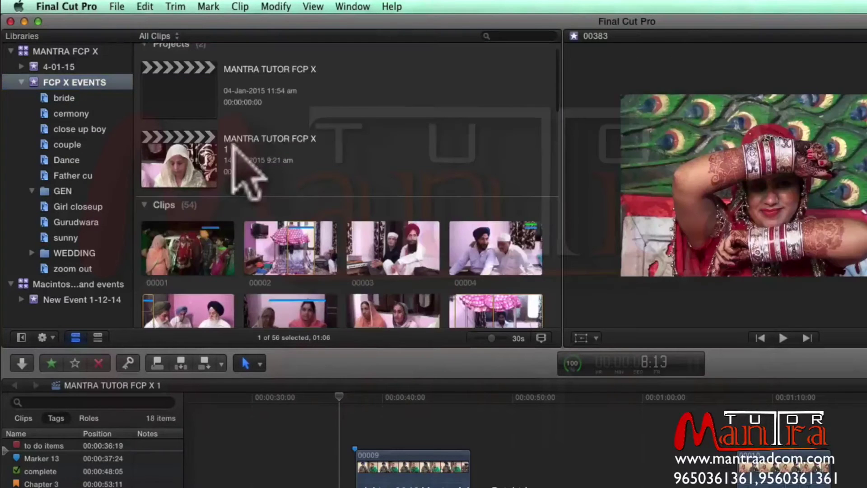
click(236, 140)
click(242, 103)
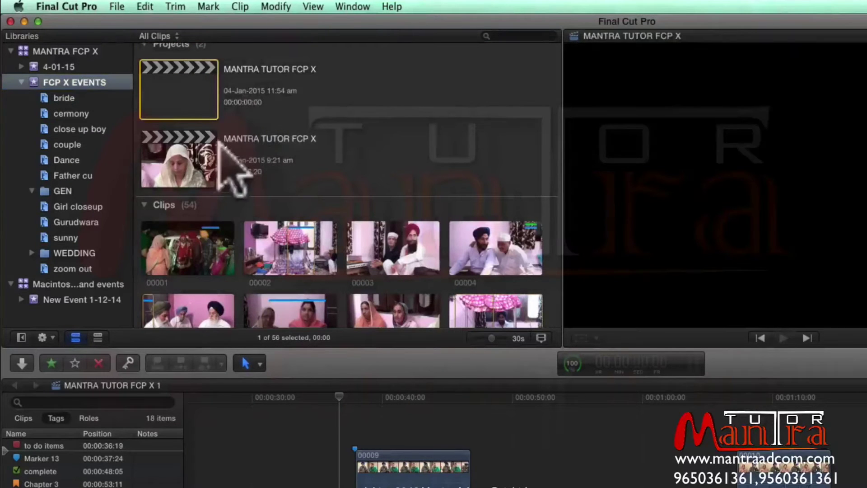
click(204, 151)
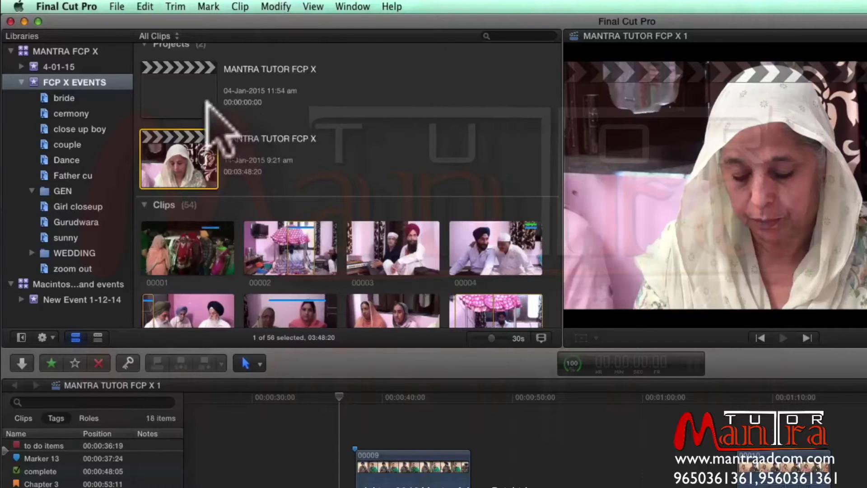
scroll(207, 102, up, 1)
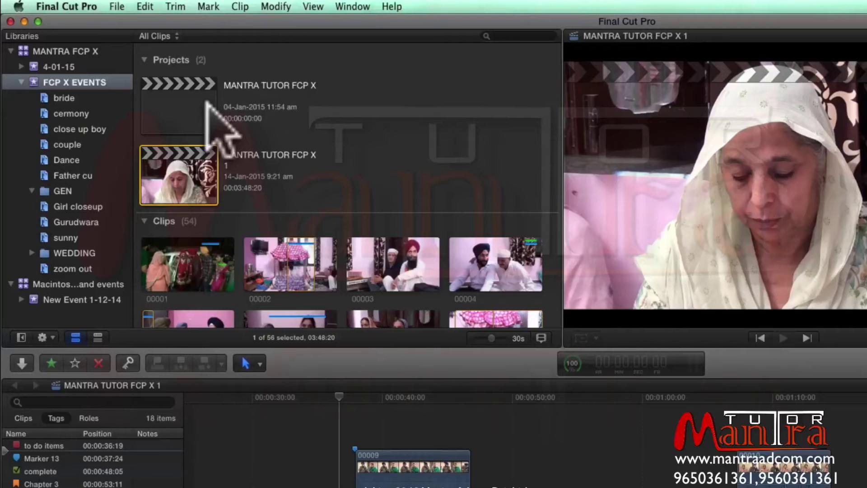
Start a new project and name it FCP X NEW PROJECT.
click(116, 6)
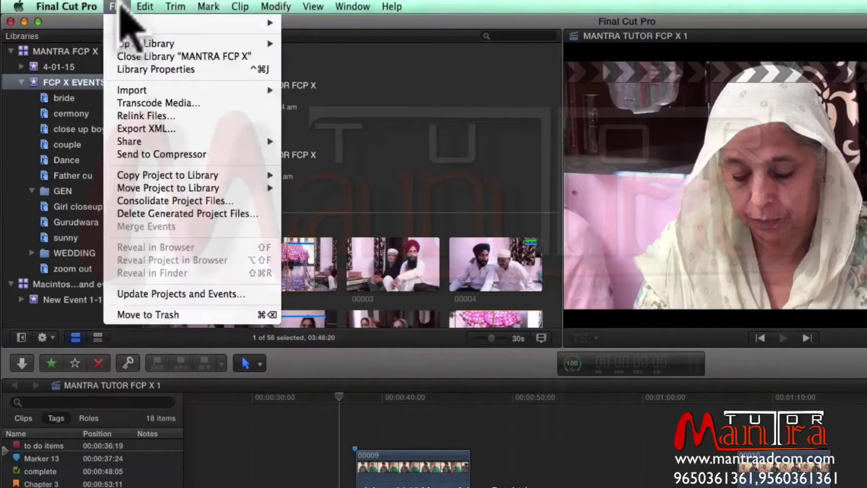
mouse_move(131, 23)
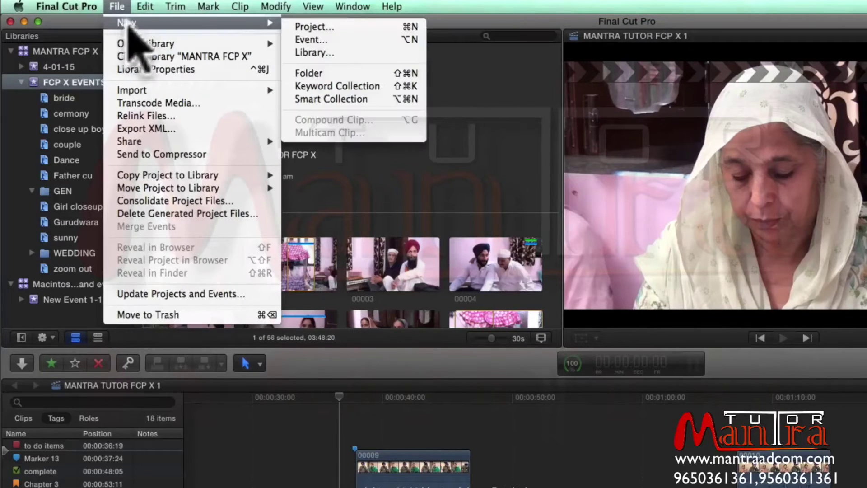
click(330, 26)
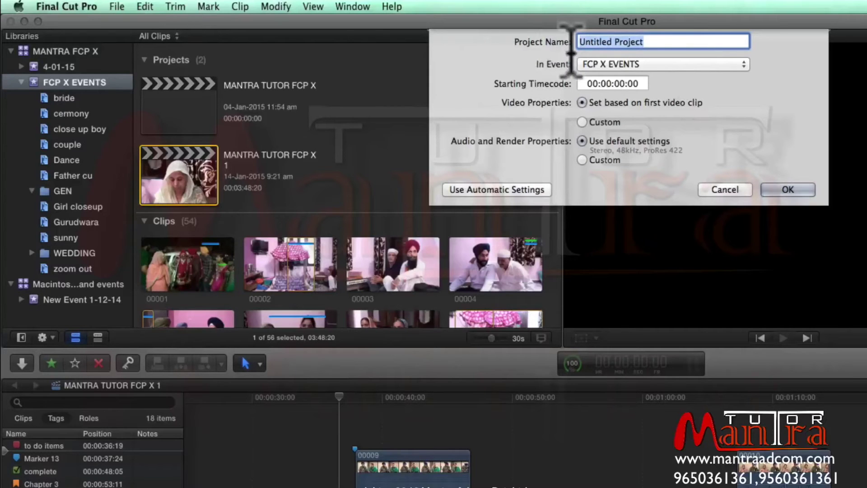
text(FCP X)
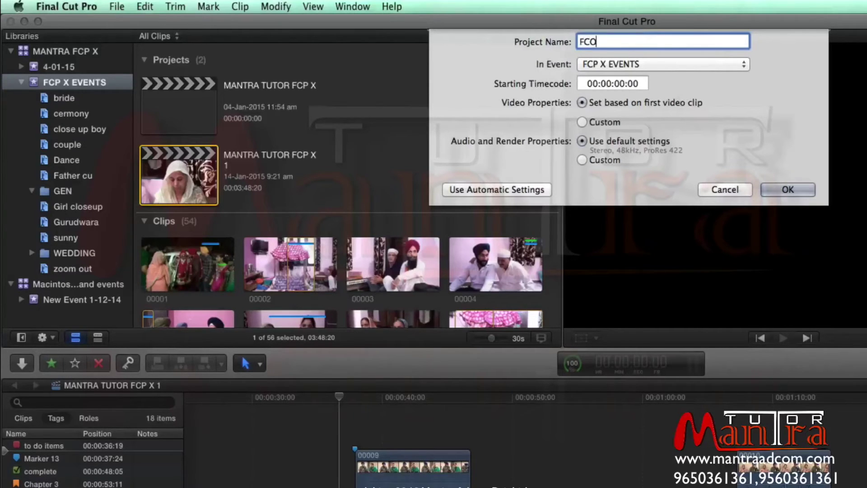
text( NEW PROJECT)
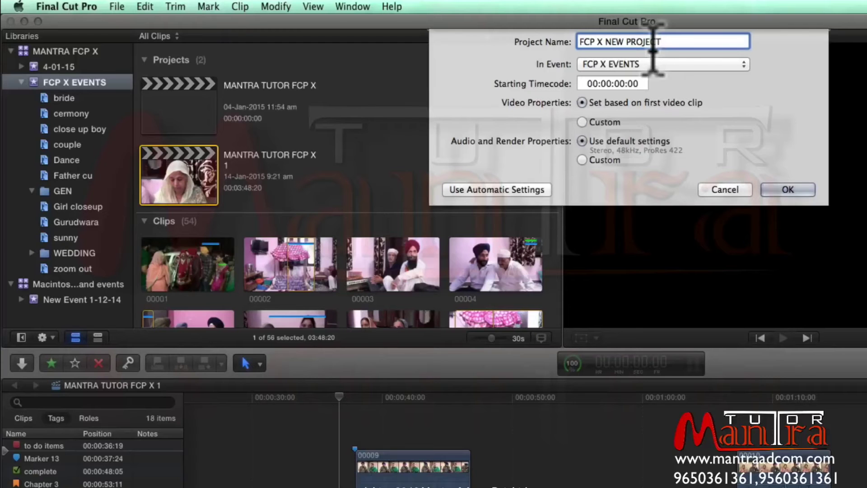
Review the available destination events and the starting timecode for the new project.
click(646, 66)
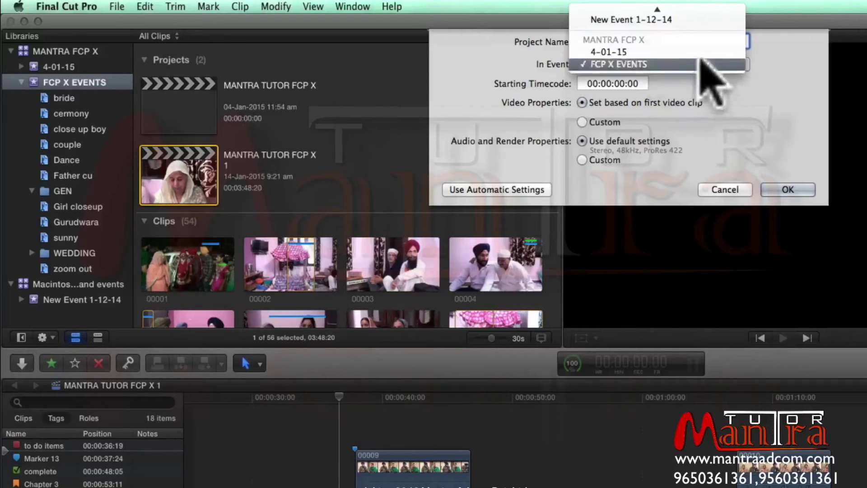
mouse_move(691, 10)
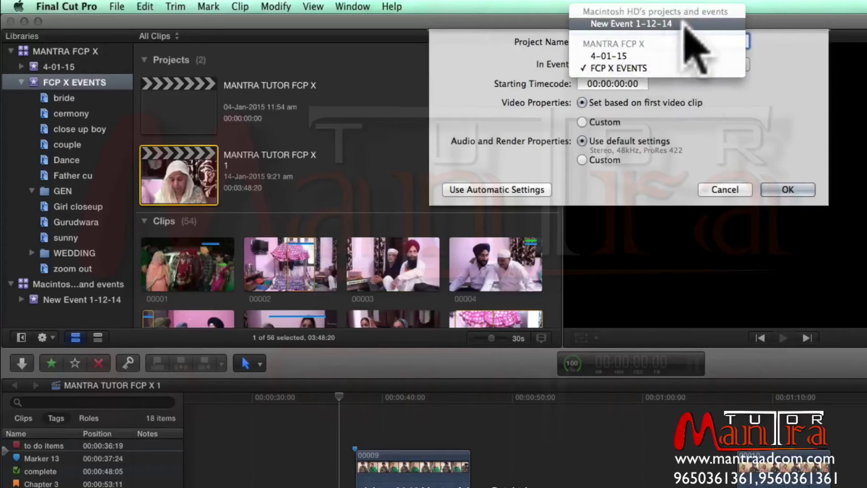
click(743, 107)
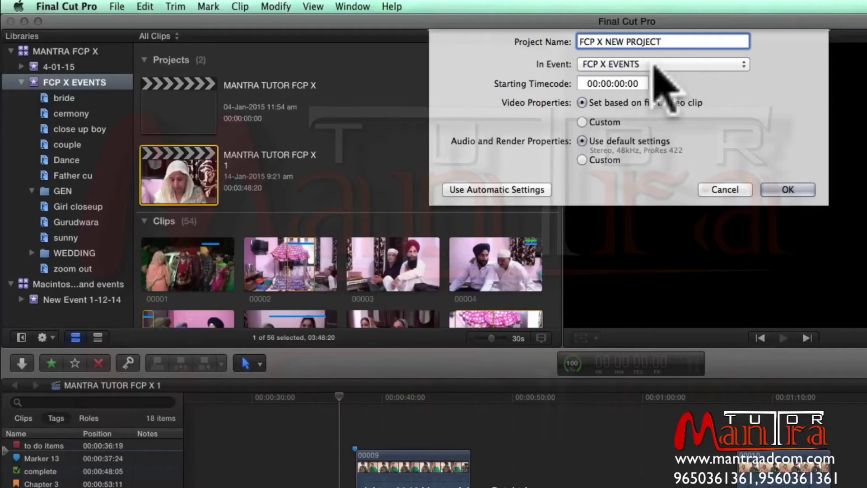
click(625, 83)
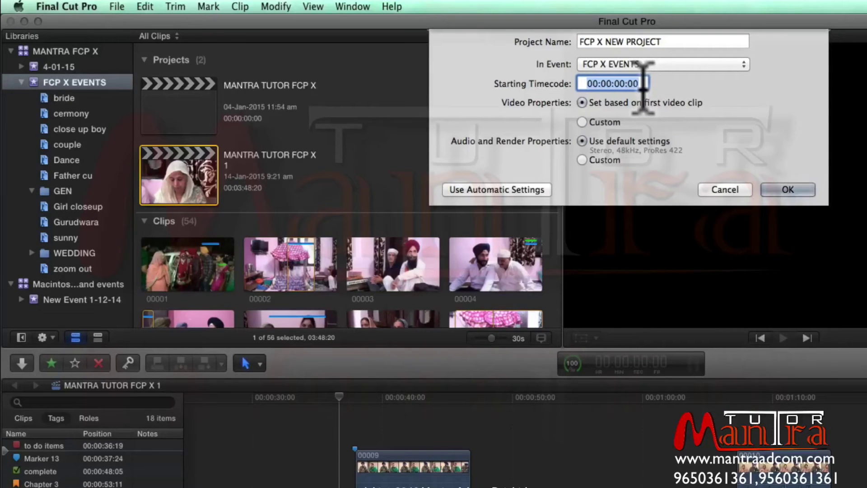
click(609, 83)
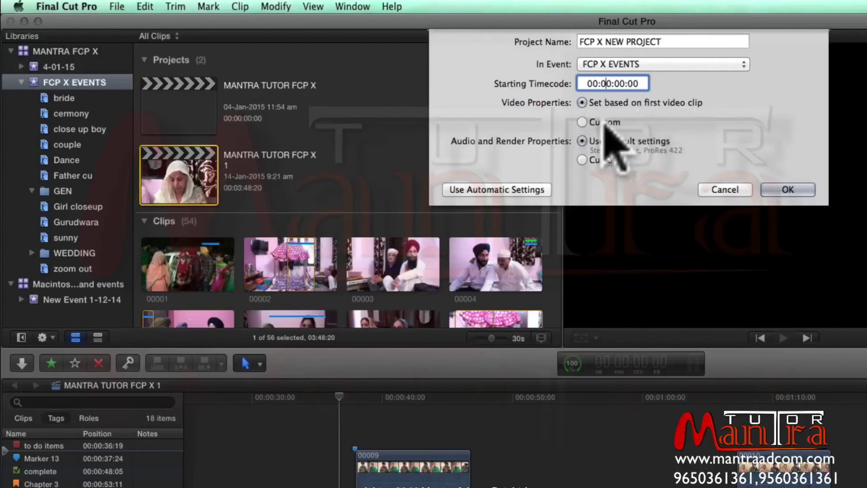
Switch the video properties to custom and set the format to 1080i HD after trying 4K and 5K.
click(605, 123)
click(603, 141)
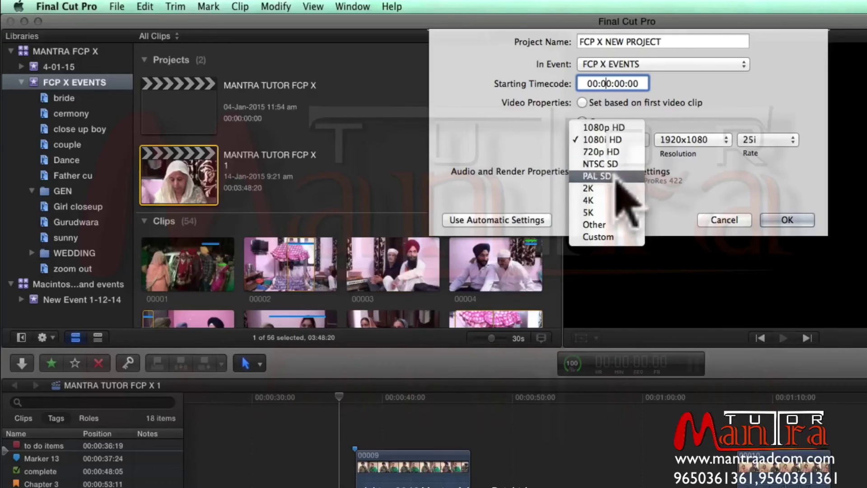
click(614, 201)
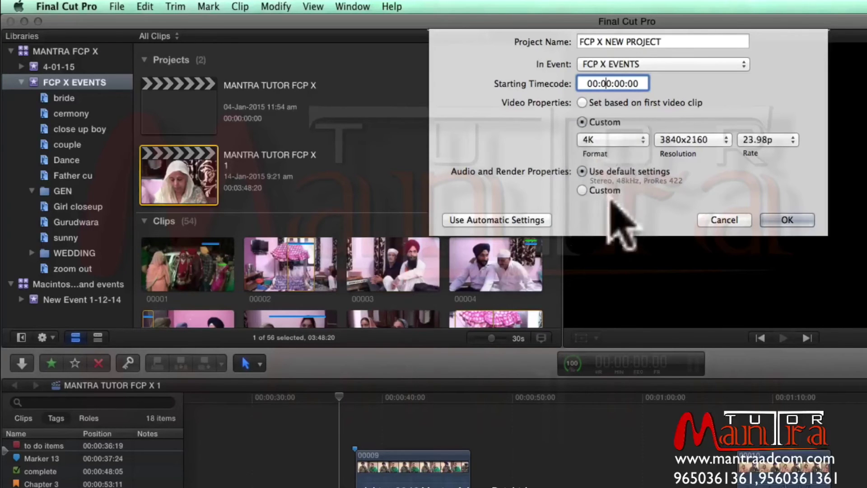
click(618, 141)
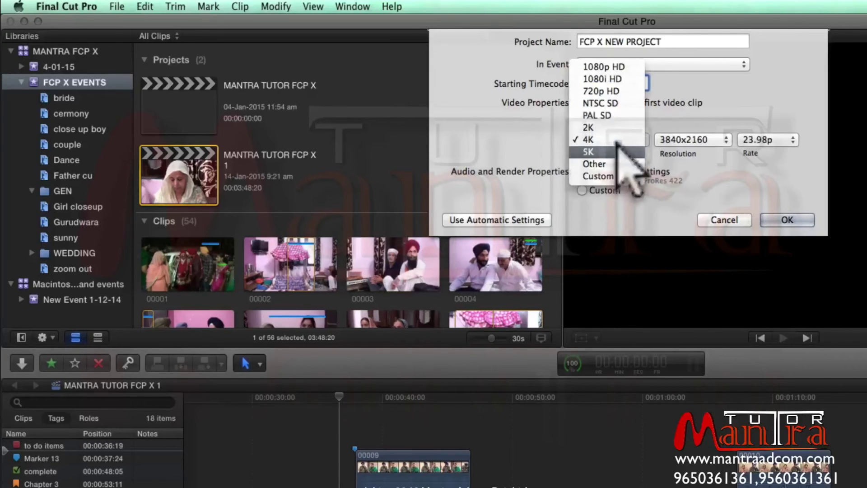
click(620, 152)
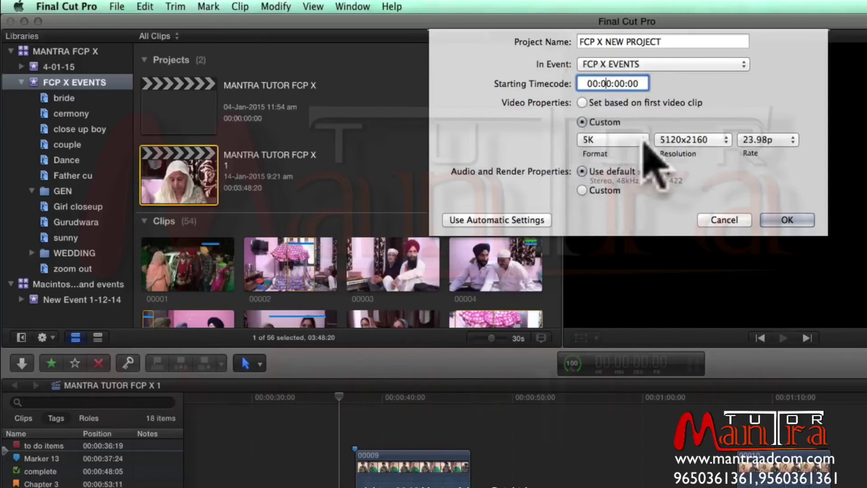
click(625, 140)
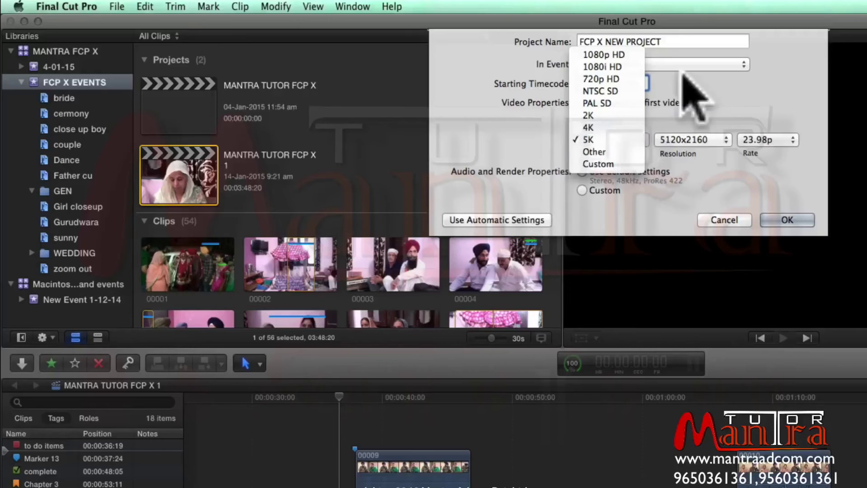
click(635, 66)
Check the resolution options, keeping 1920x1080, and choose a frame rate of 25i.
click(722, 141)
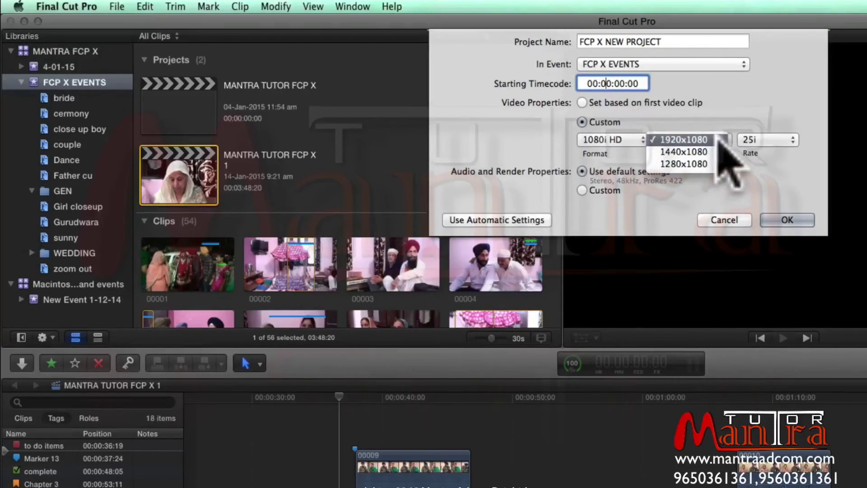
click(737, 112)
click(759, 136)
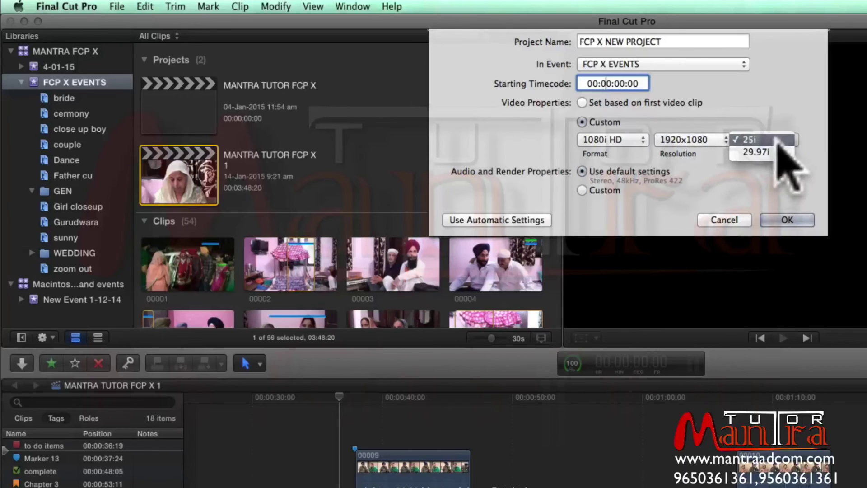
click(758, 139)
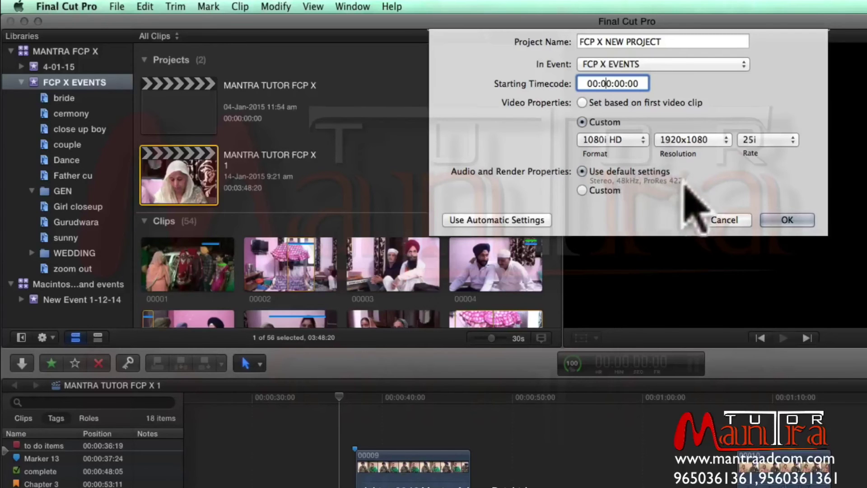
Explore the custom render format and audio channel options, and return the audio and render properties to the default settings.
click(617, 192)
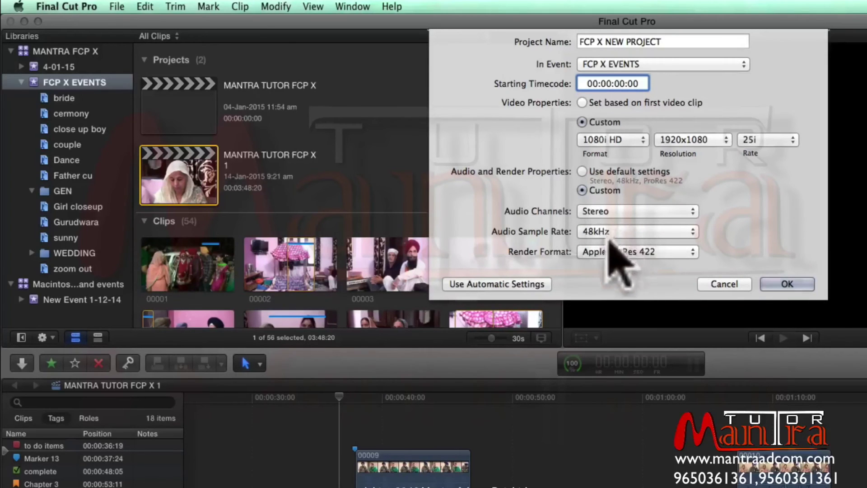
click(659, 253)
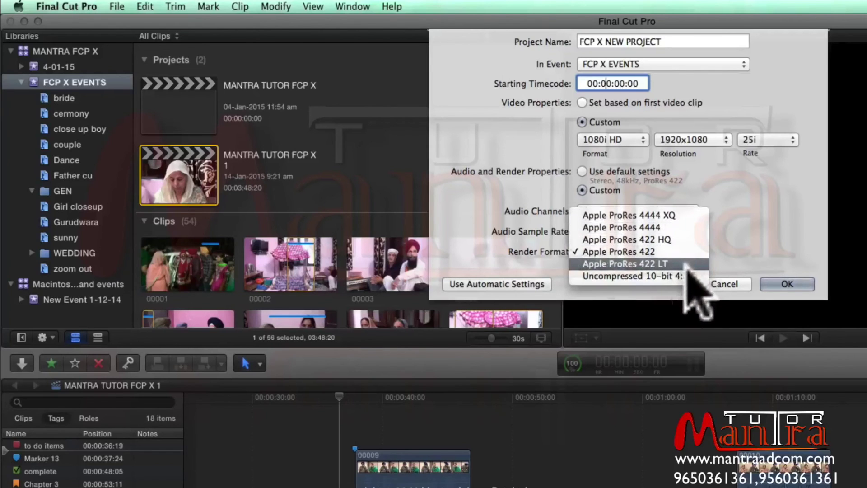
click(687, 250)
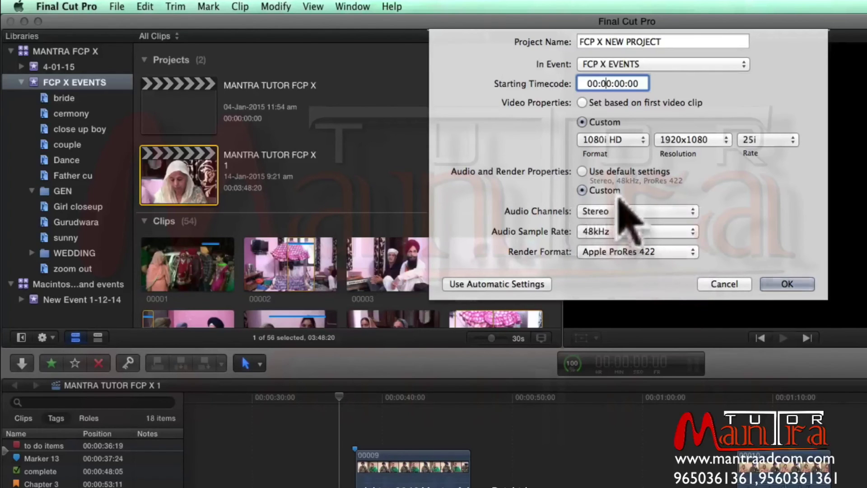
click(619, 212)
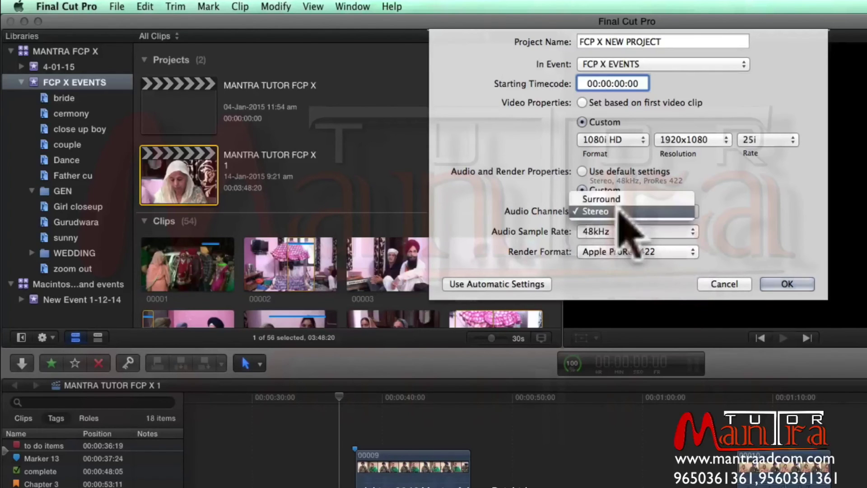
click(641, 213)
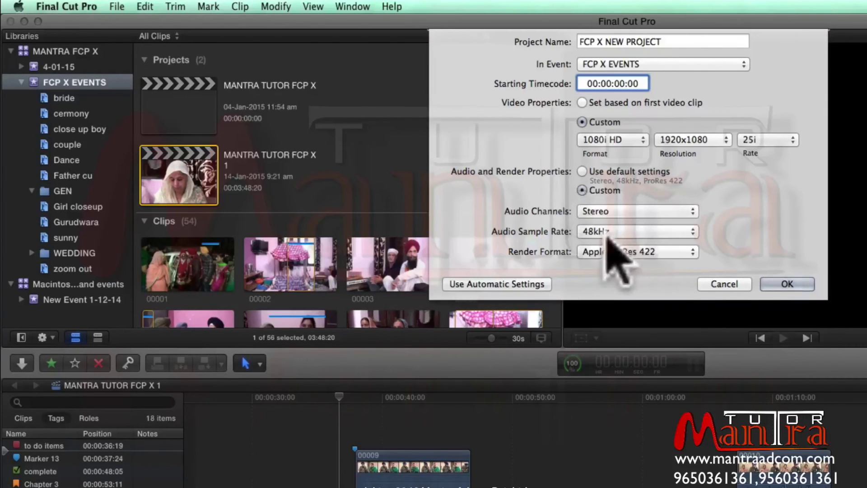
click(581, 172)
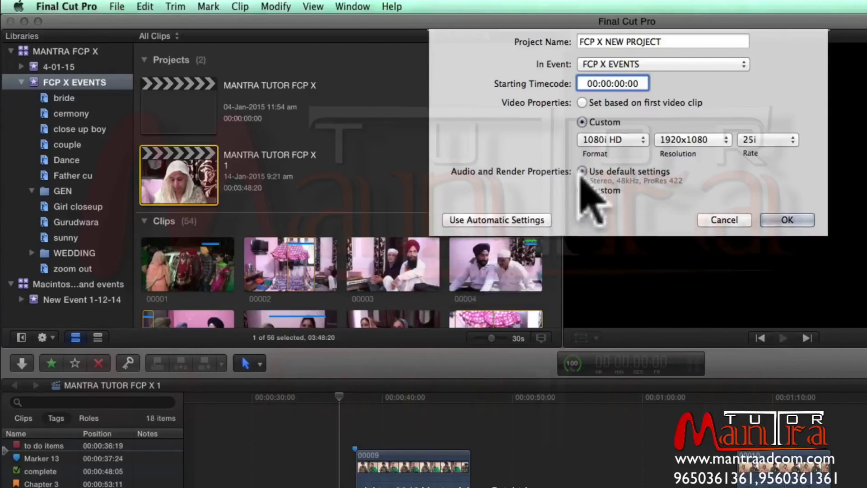
Create the project with the chosen settings and select FCP X NEW PROJECT in the browser.
click(784, 219)
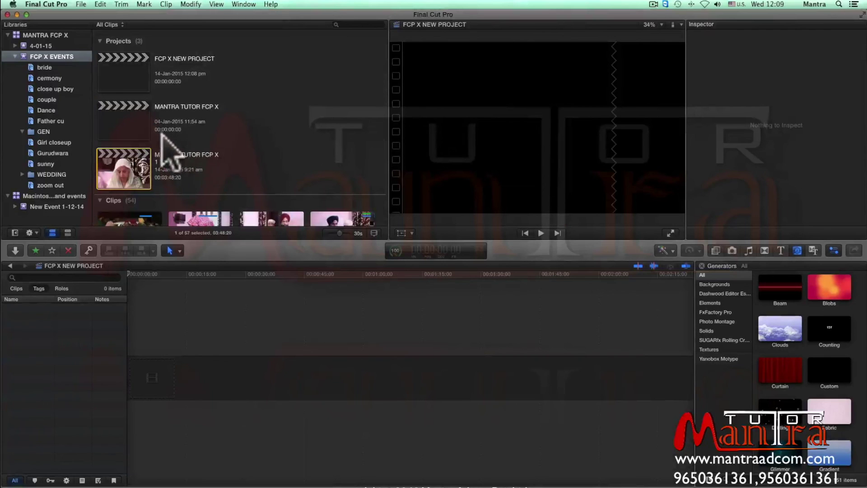
click(128, 87)
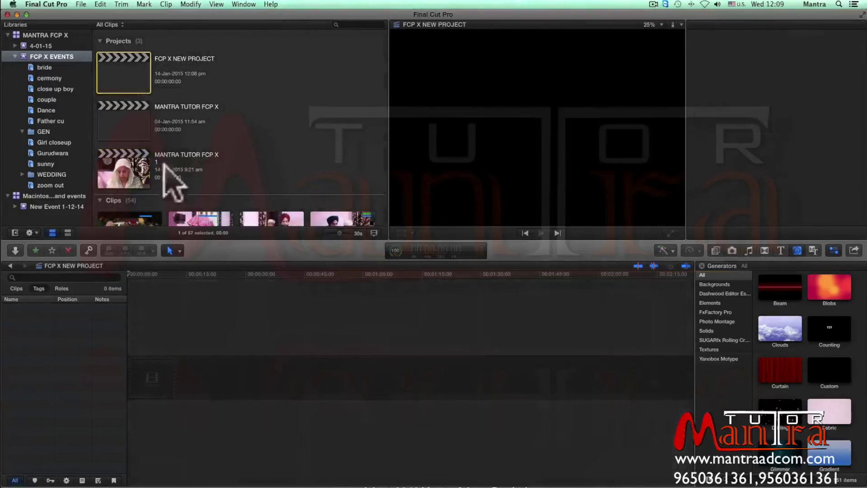